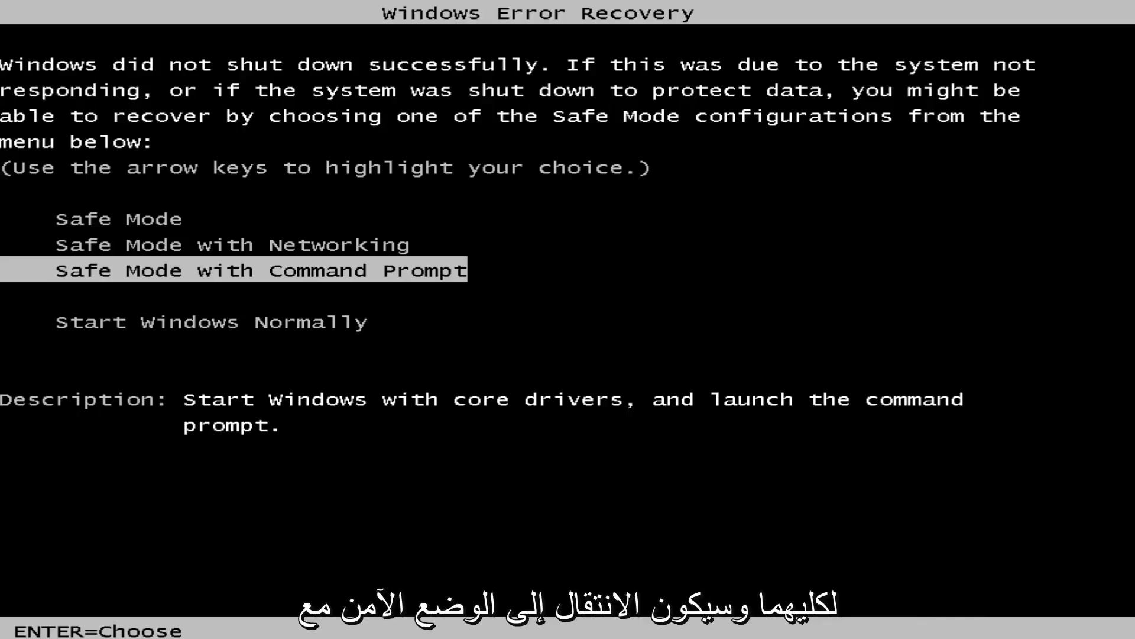
Choose Safe Mode with Networking in Windows Error Recovery and boot to the desktop.
key("Up")
key("Up")
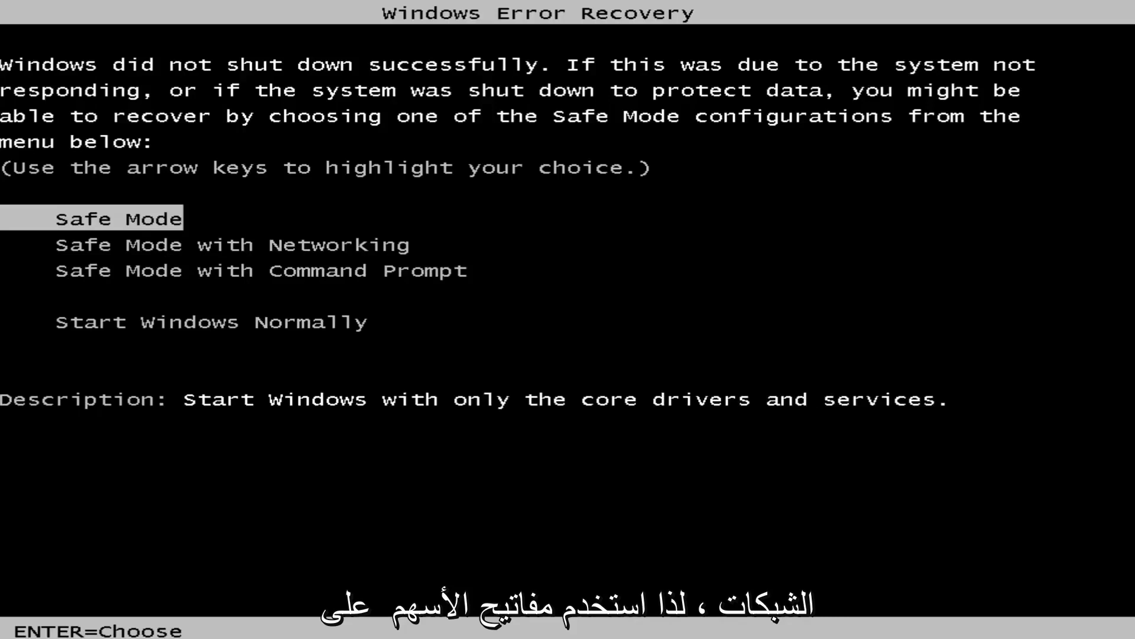
key("Down")
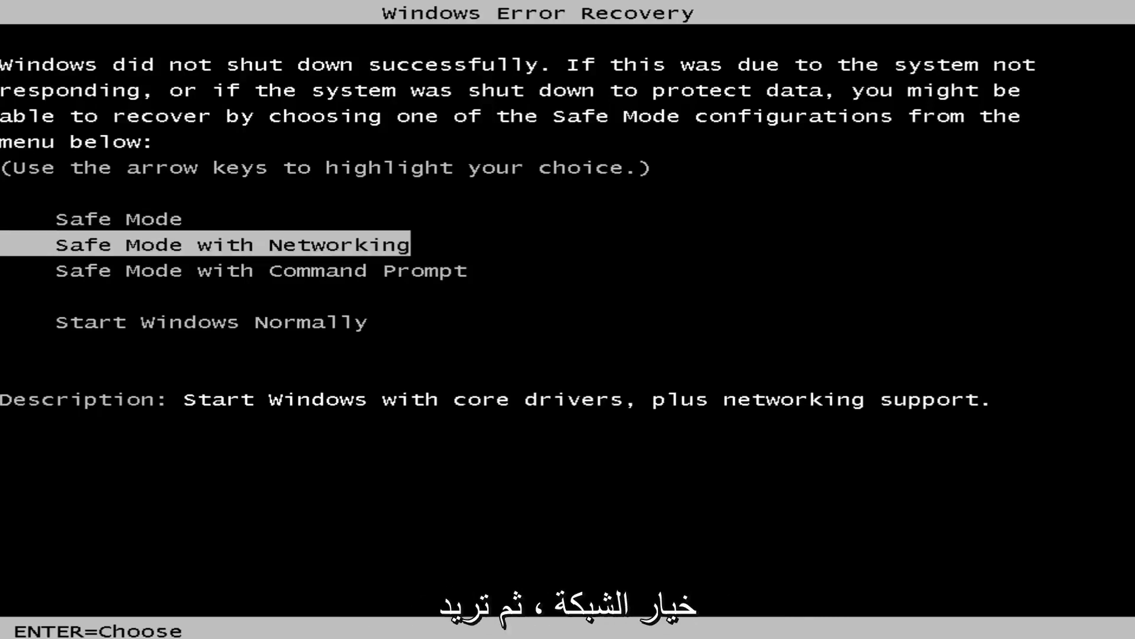
key("Return")
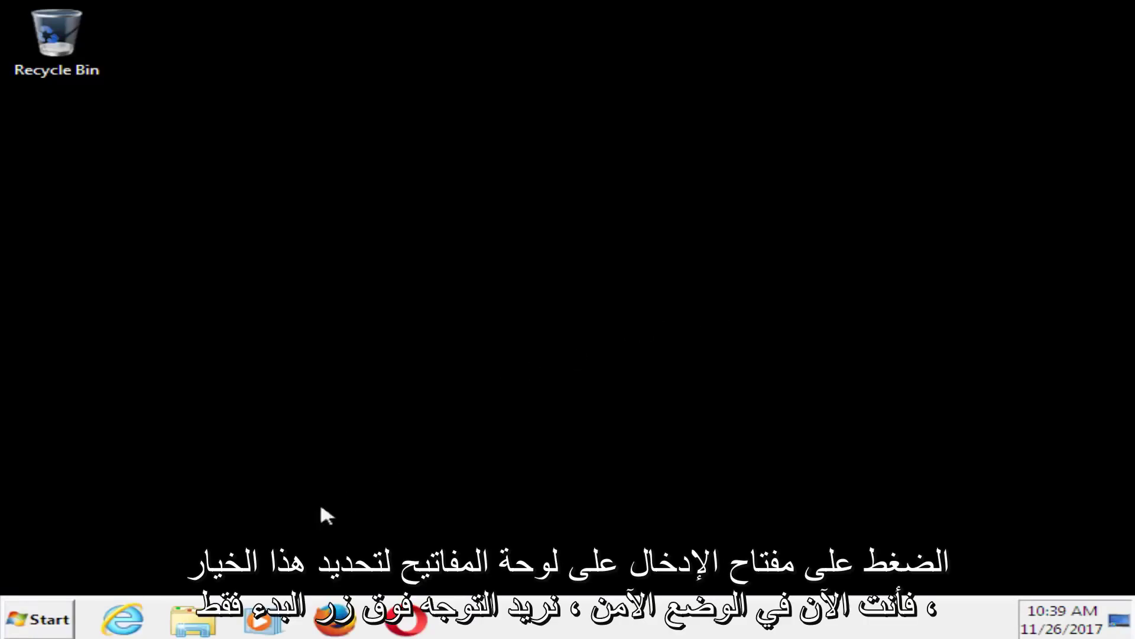
Dismiss Help and Support, then run regedit as administrator from the Start menu search.
left_click(36, 620)
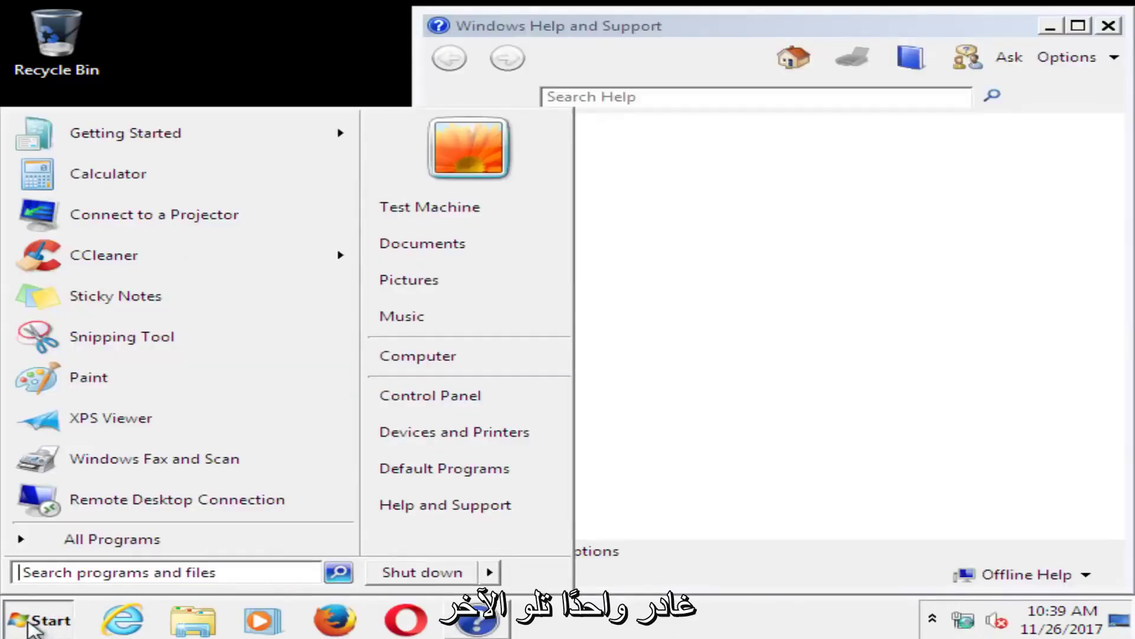
left_click(1109, 25)
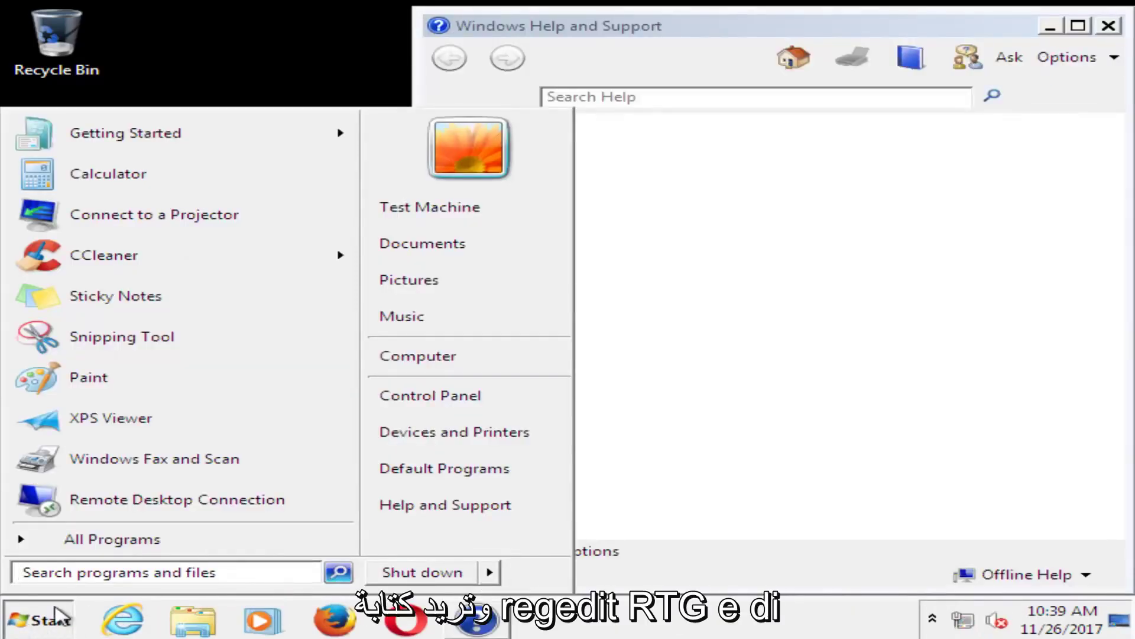
type("reg")
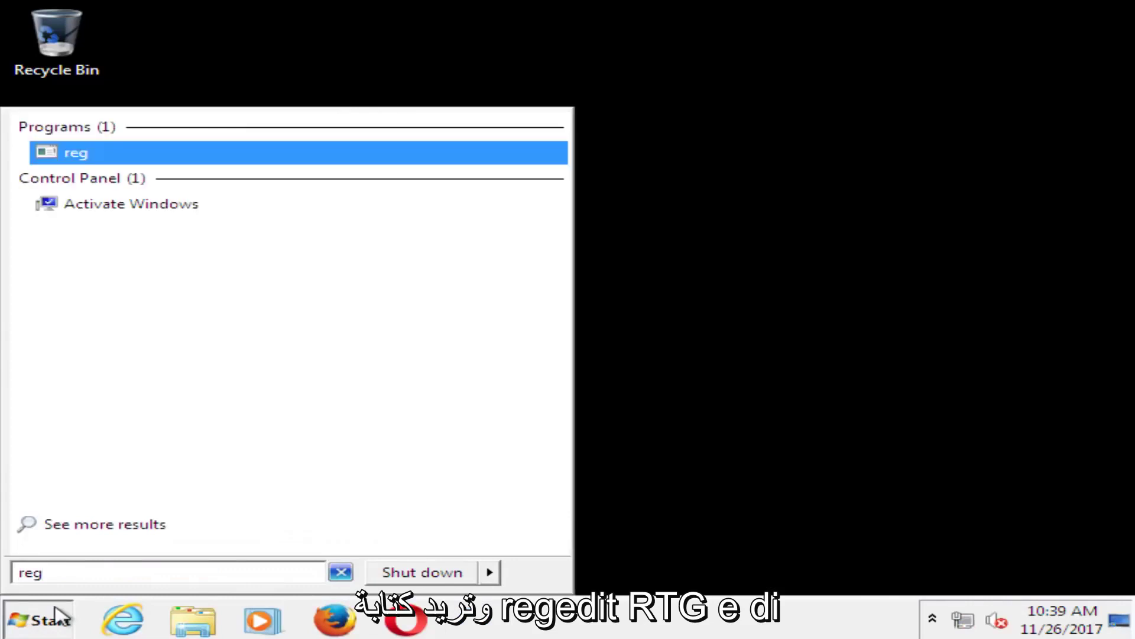
type("ed")
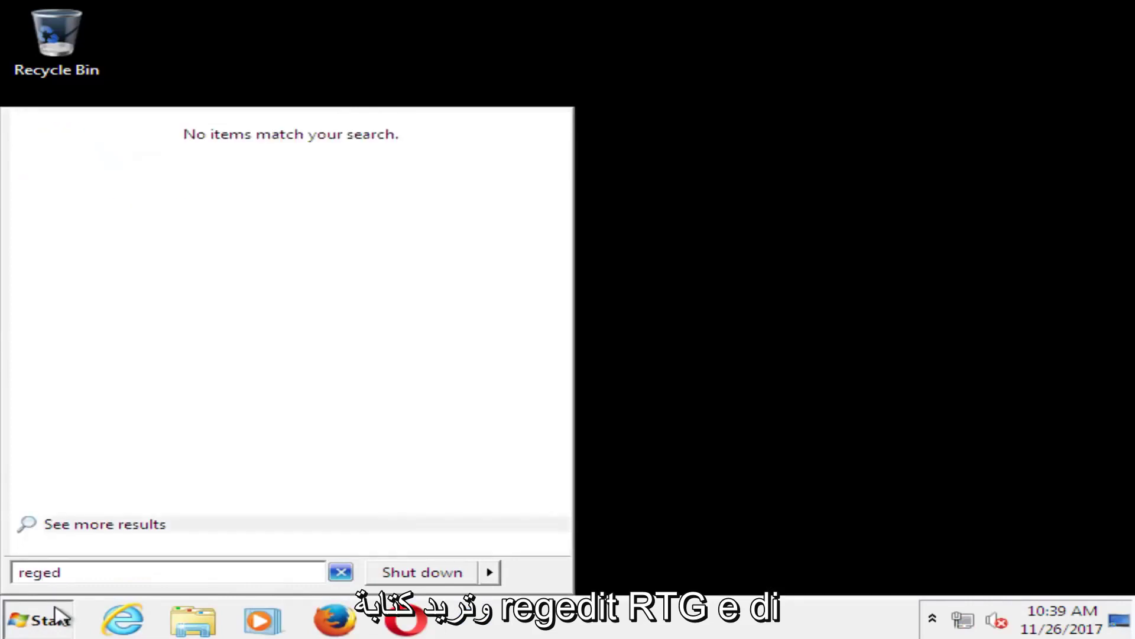
type("it")
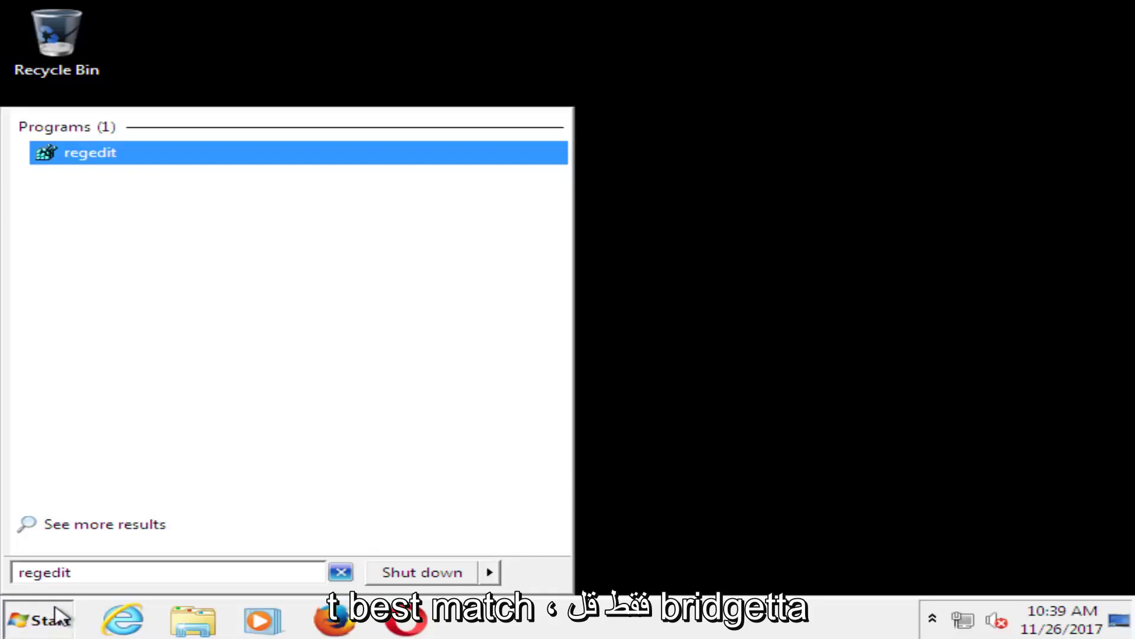
right_click(82, 158)
left_click(121, 184)
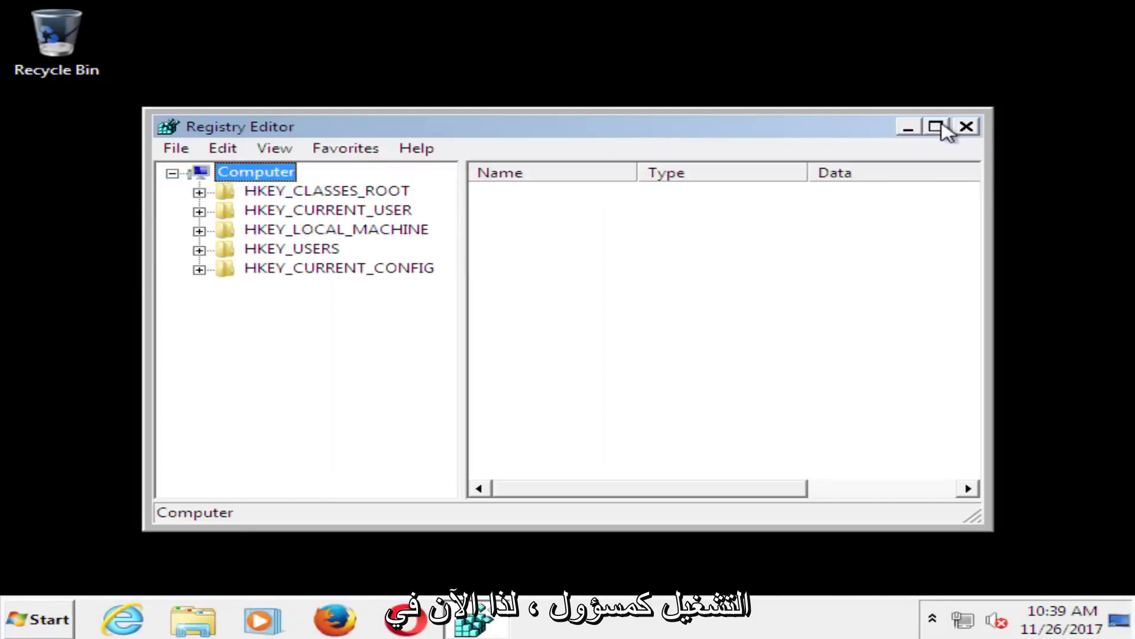
Maximize Registry Editor, expand HKEY_LOCAL_MACHINE\SOFTWARE\Microsoft, and widen the key tree pane.
left_click(937, 126)
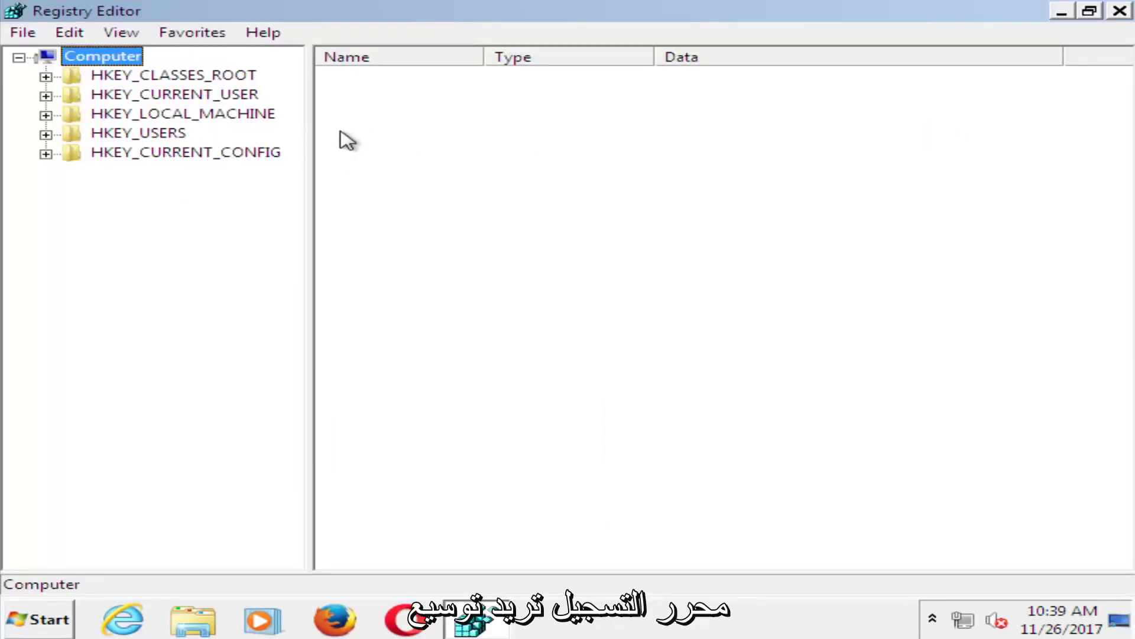
left_click(113, 116)
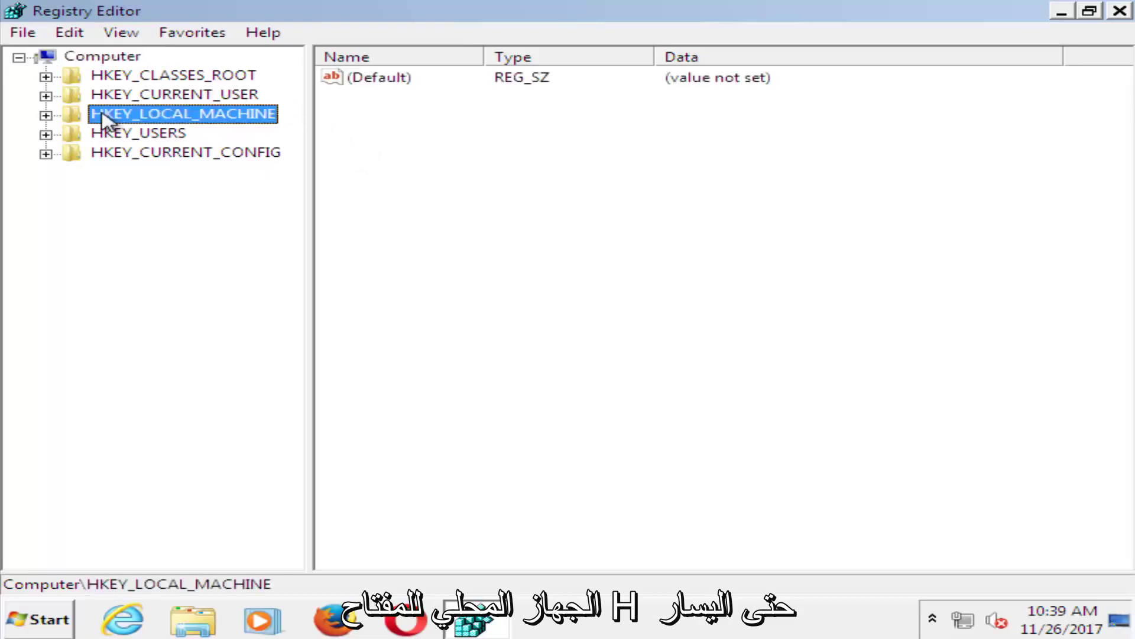
left_click(46, 116)
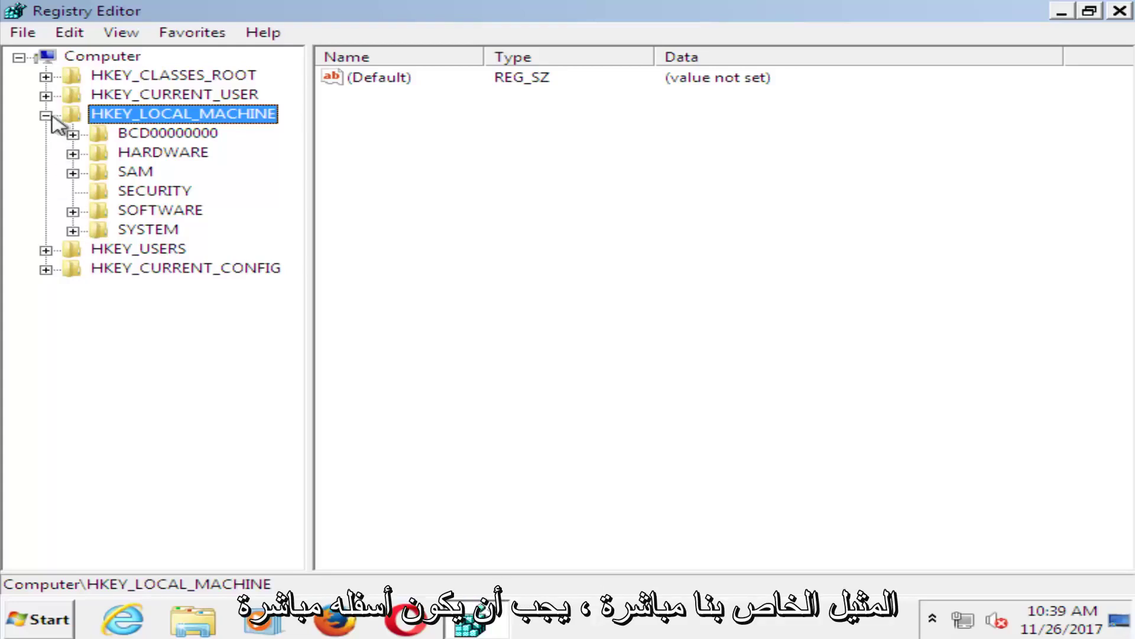
left_click(73, 211)
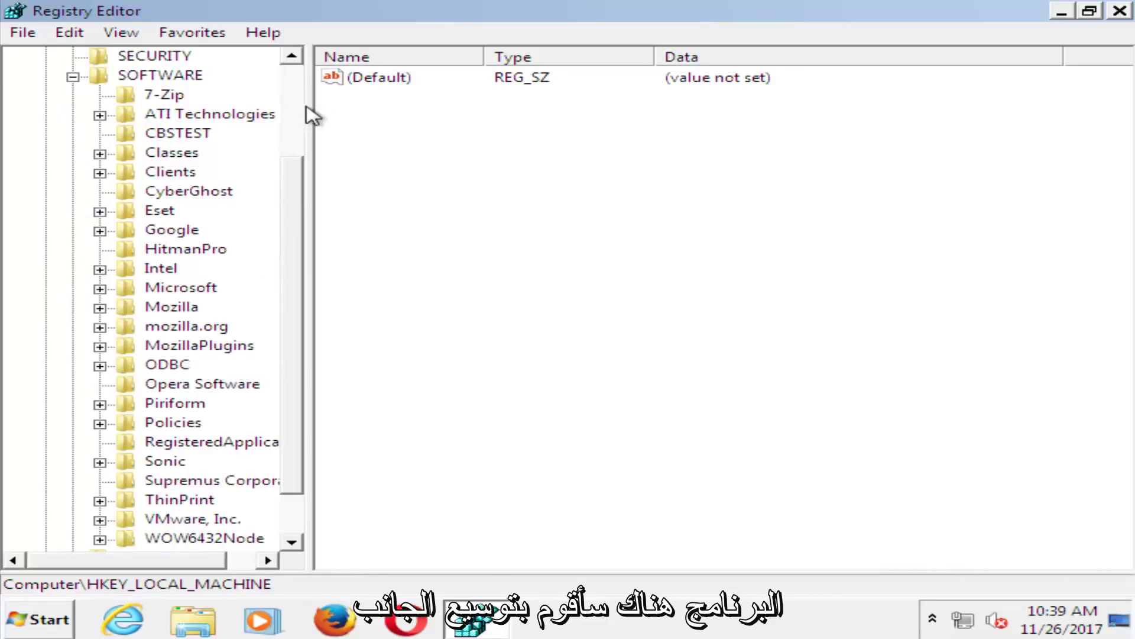
left_click_drag(310, 106, 404, 106)
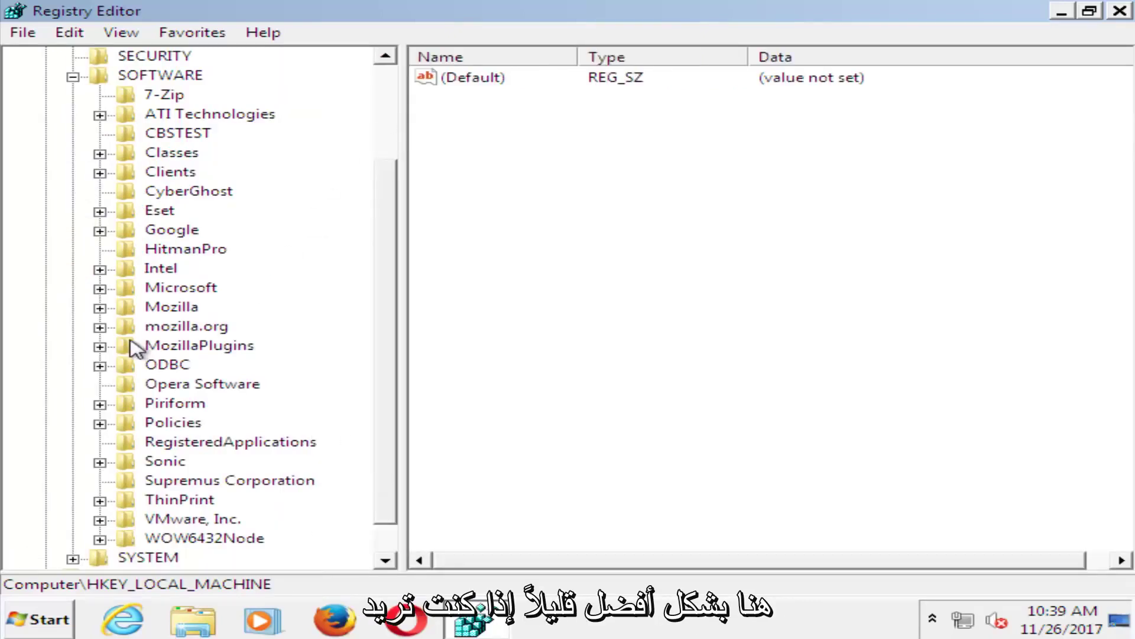
scroll(133, 347, "down", 1)
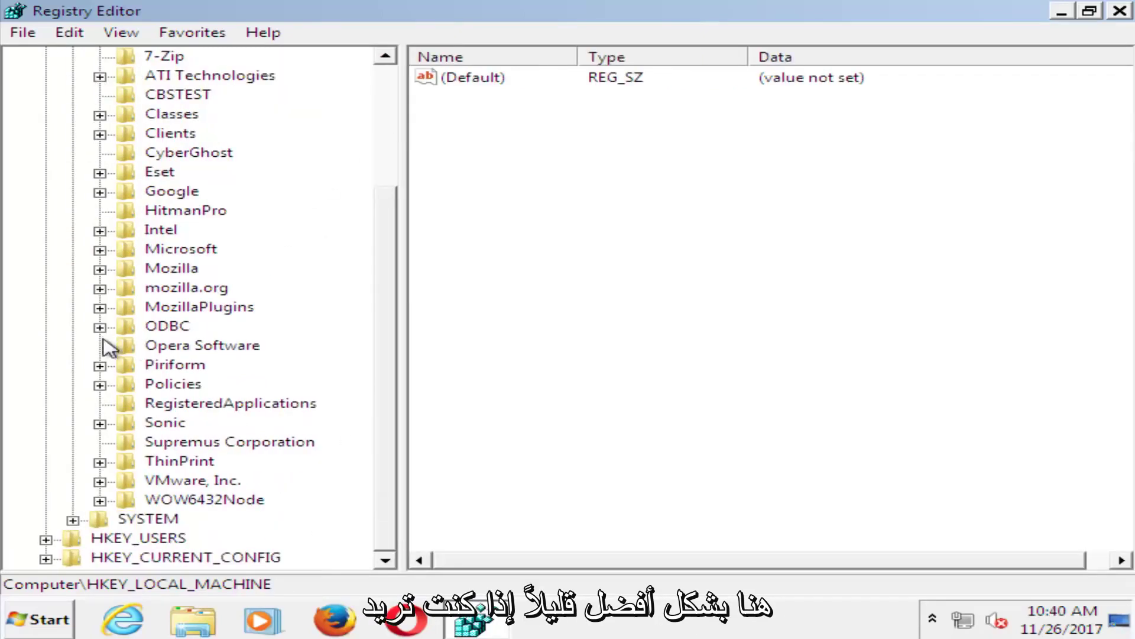
left_click(100, 249)
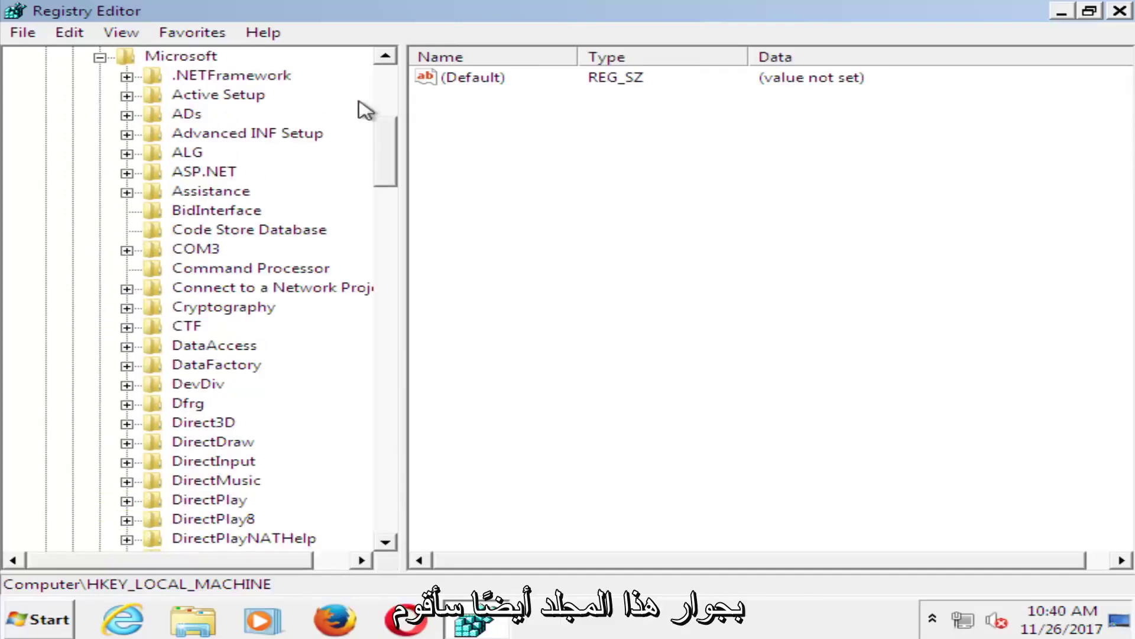
left_click_drag(401, 86, 493, 115)
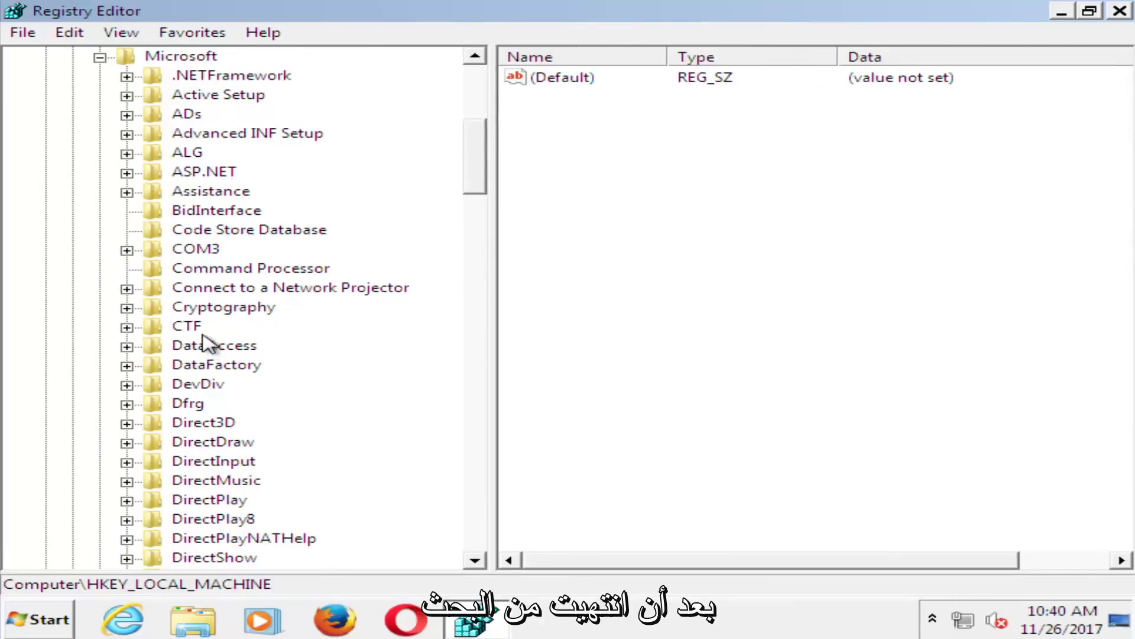
left_click_drag(477, 153, 482, 456)
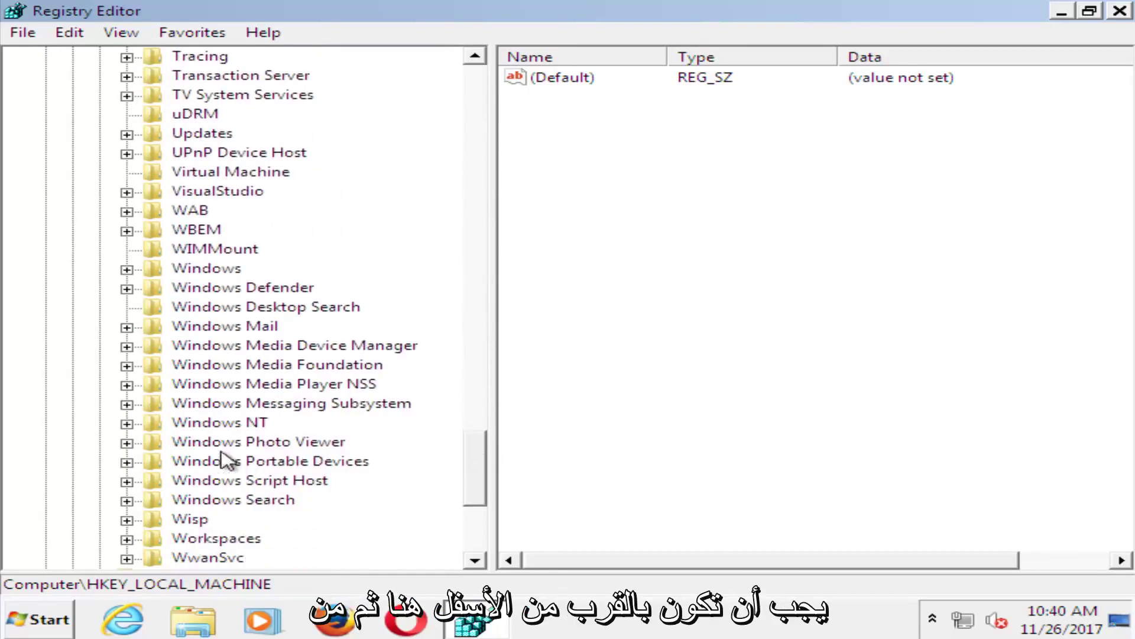
Expand Windows NT\CurrentVersion\ProfileList to list the profile SID subkey and its .bak twin.
left_click(195, 423)
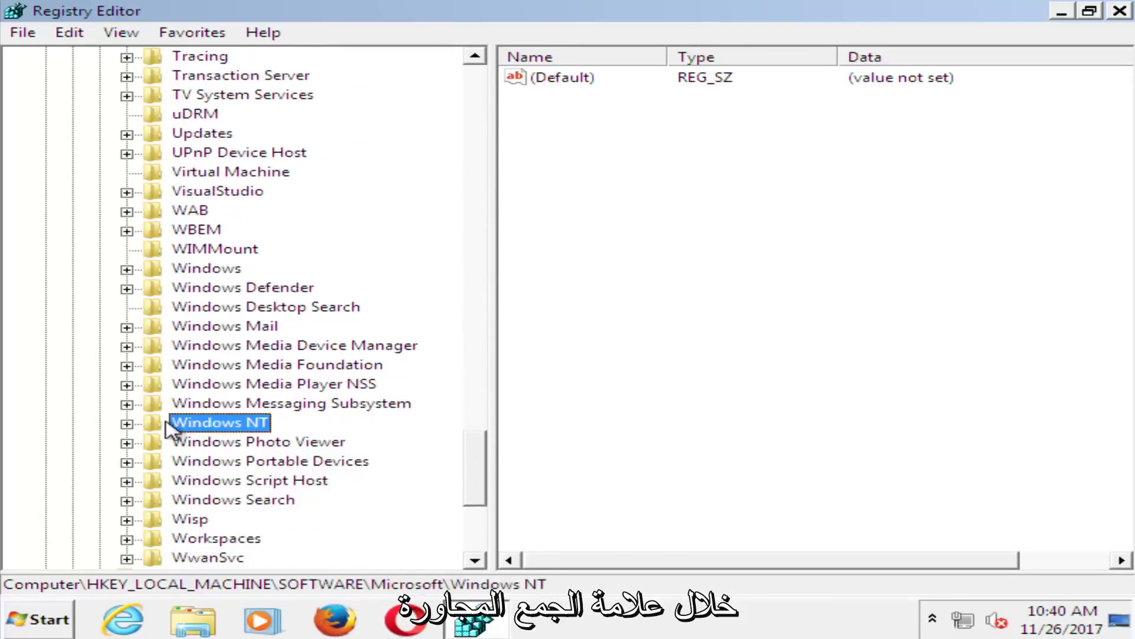
left_click(127, 423)
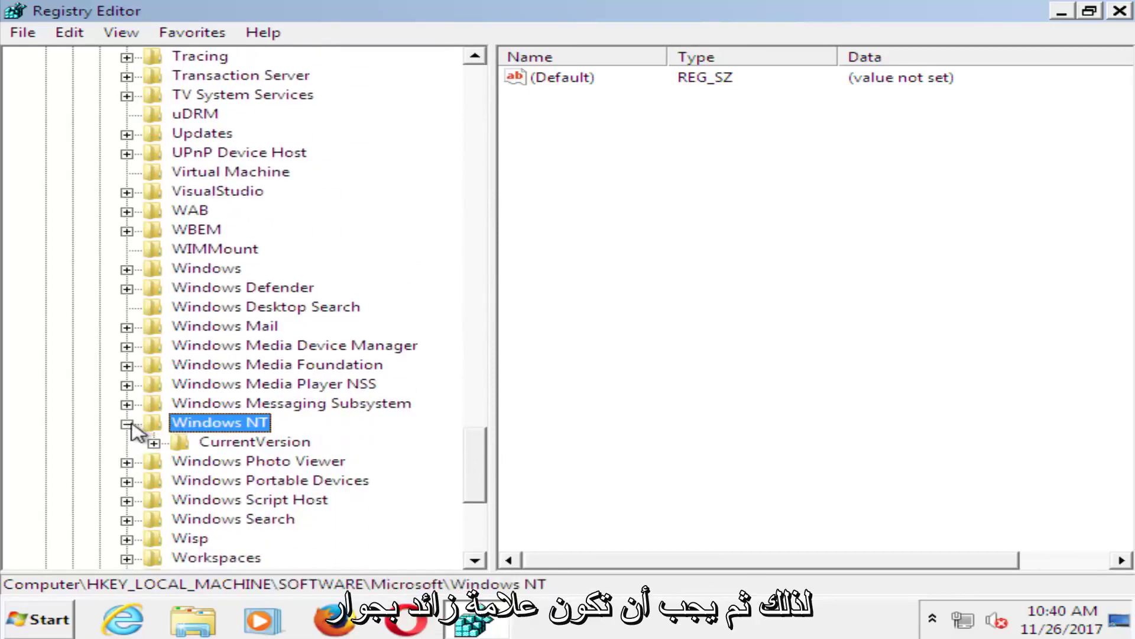
left_click(154, 443)
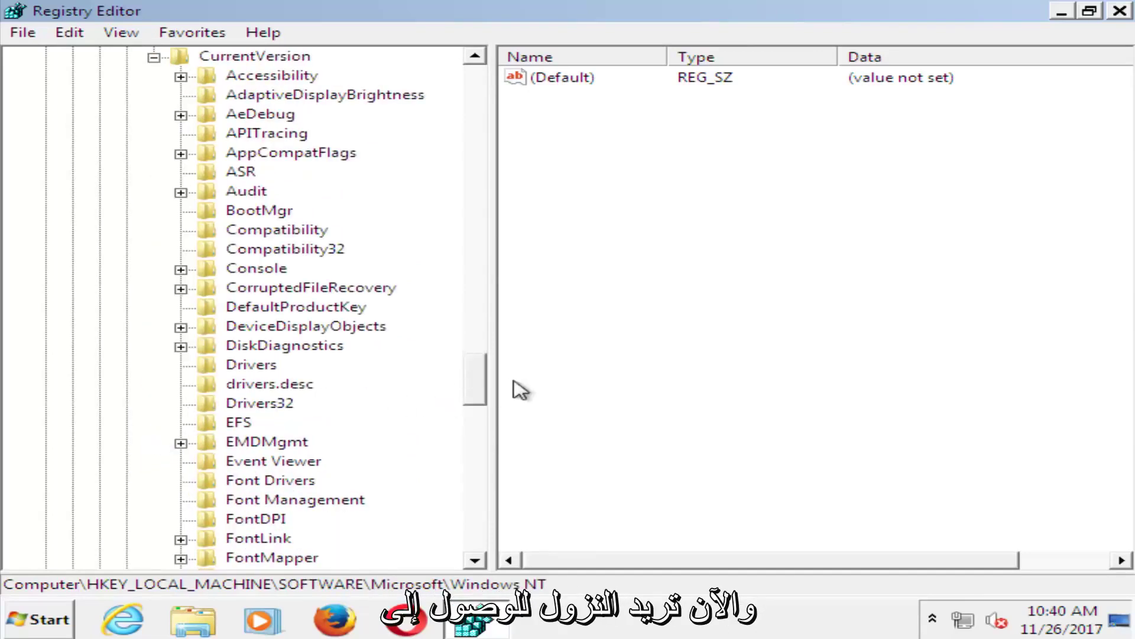
scroll(267, 479, "down", 10)
left_click(264, 480)
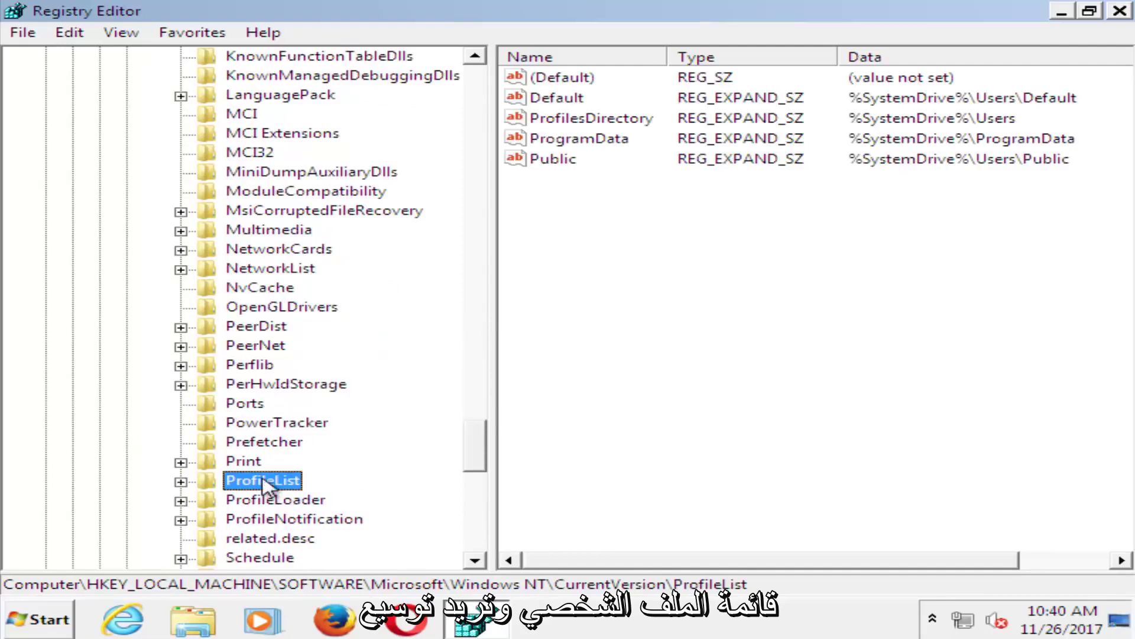
left_click(181, 481)
scroll(186, 489, "down", 1)
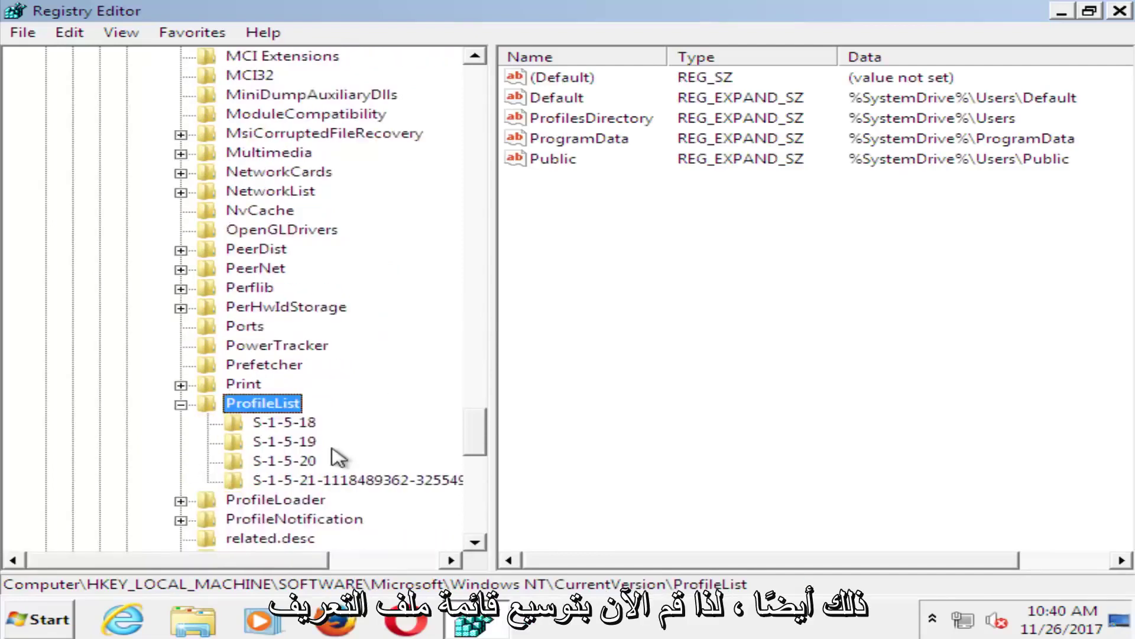
scroll(186, 426, "down", 1)
left_click(181, 346)
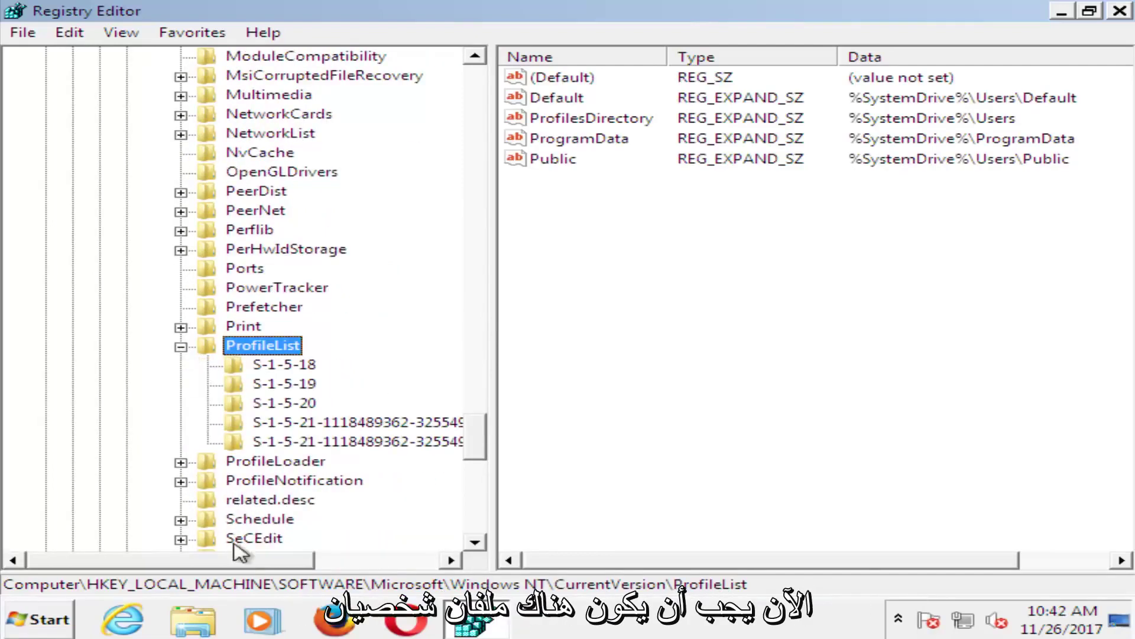
left_click_drag(241, 560, 366, 560)
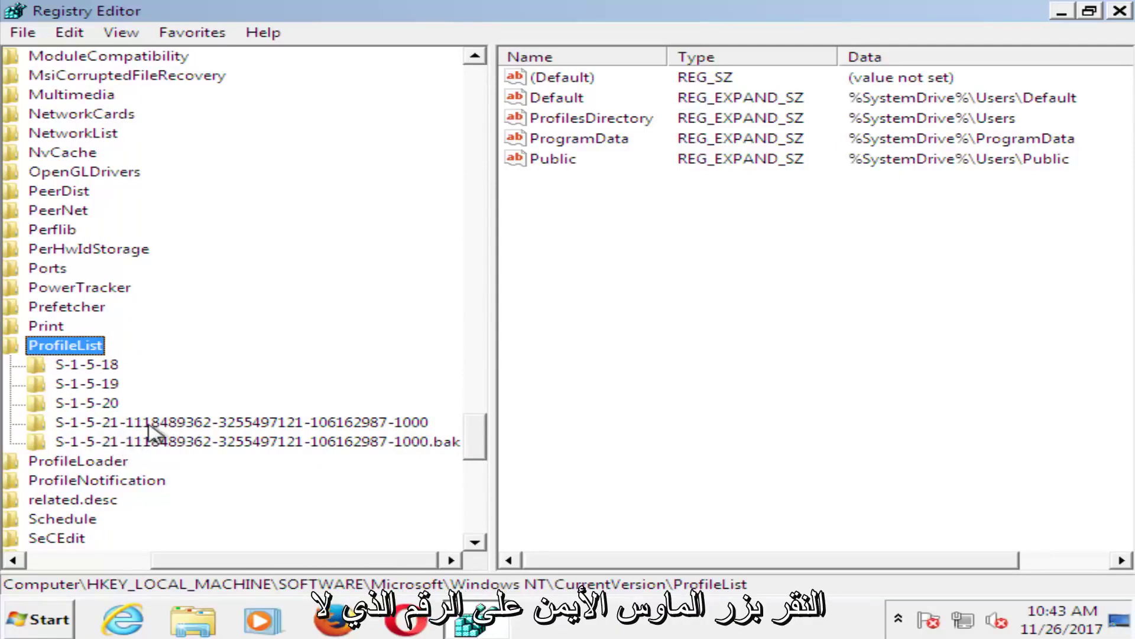
left_click(125, 425)
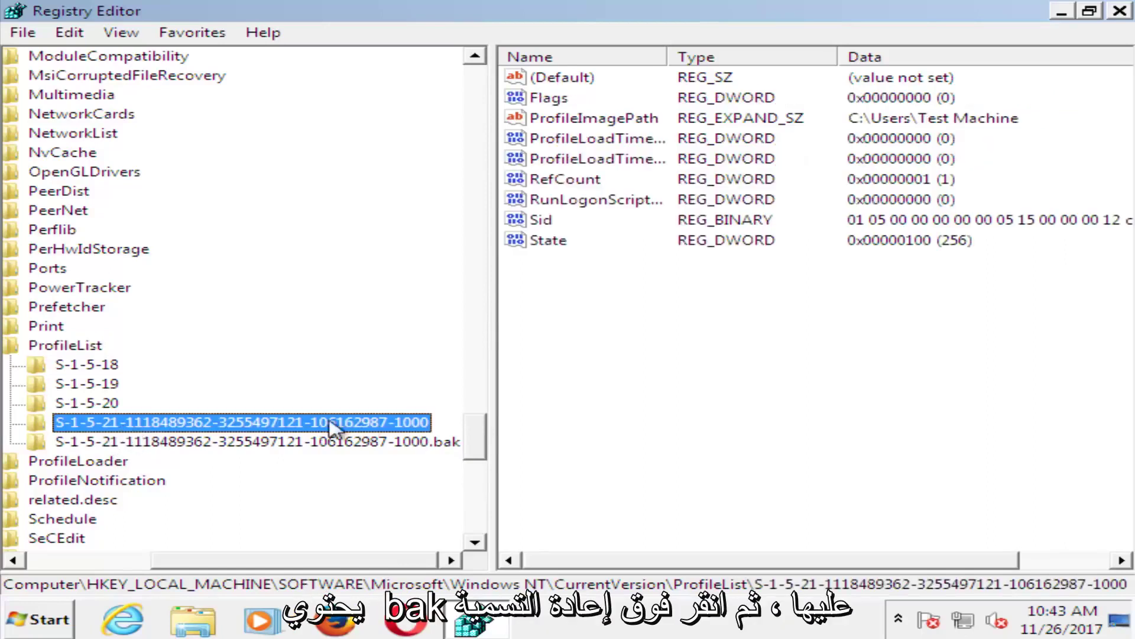
right_click(245, 424)
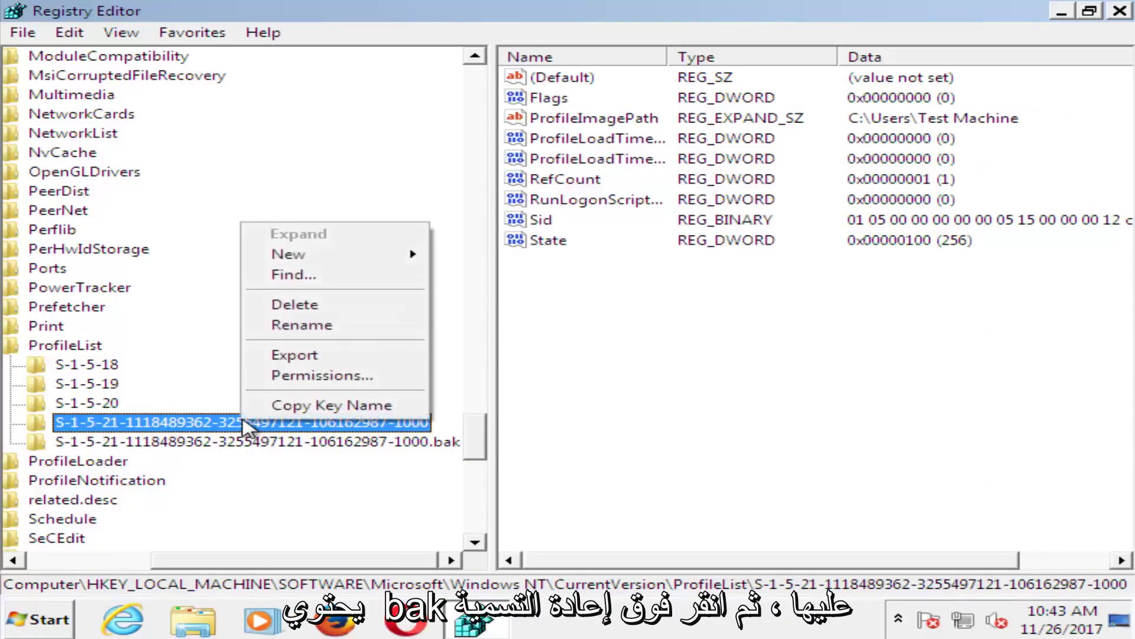
left_click(312, 326)
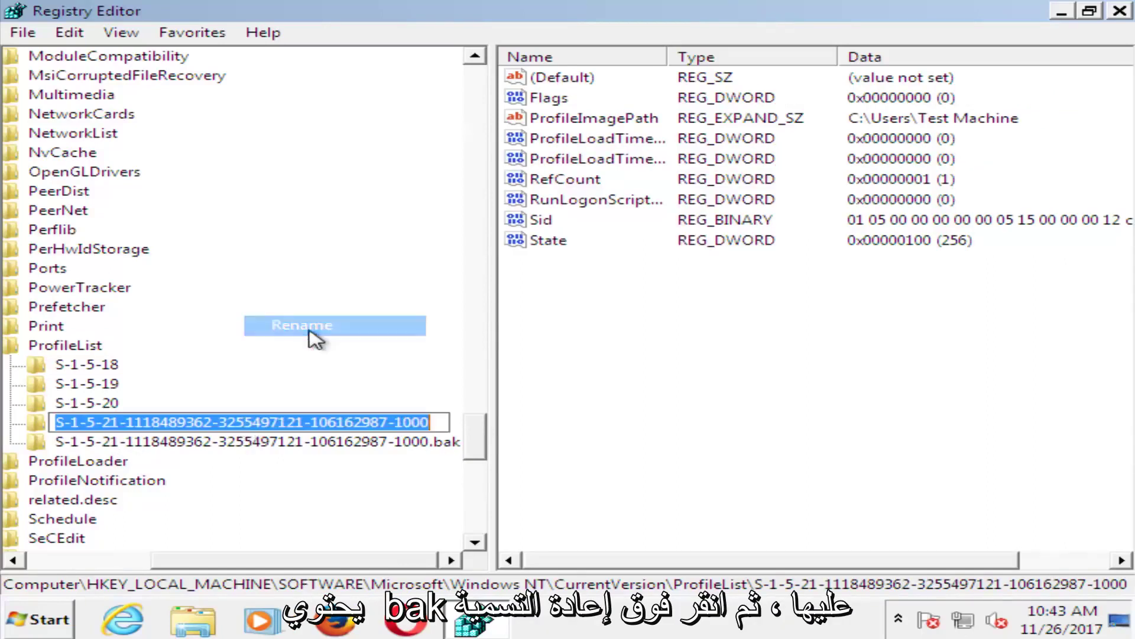
left_click(426, 424)
type(".ba")
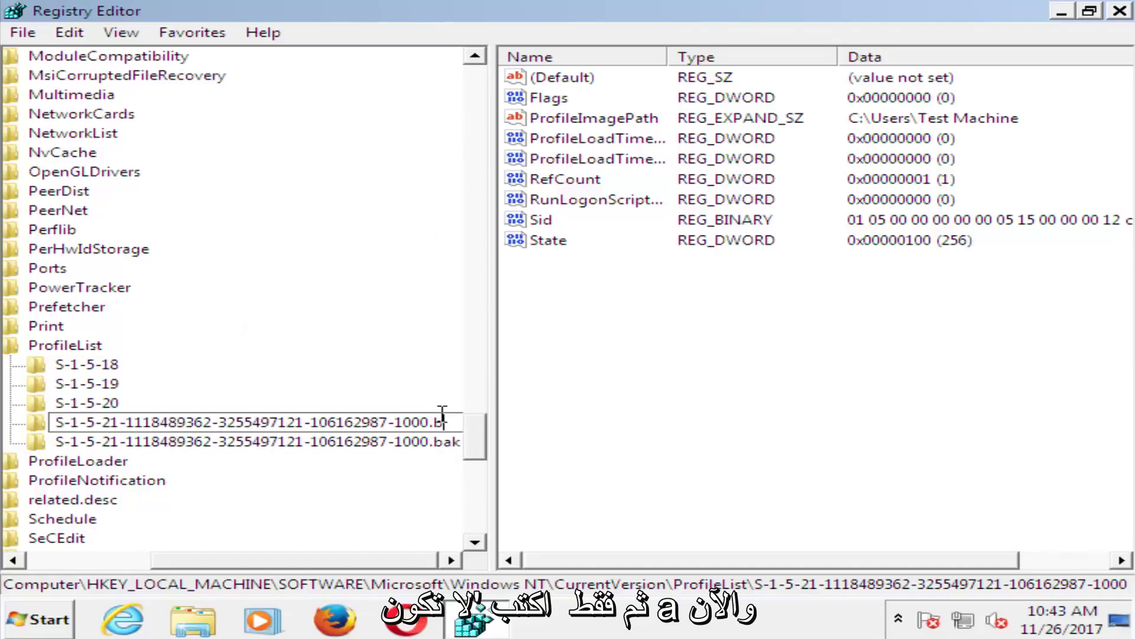
key("Return")
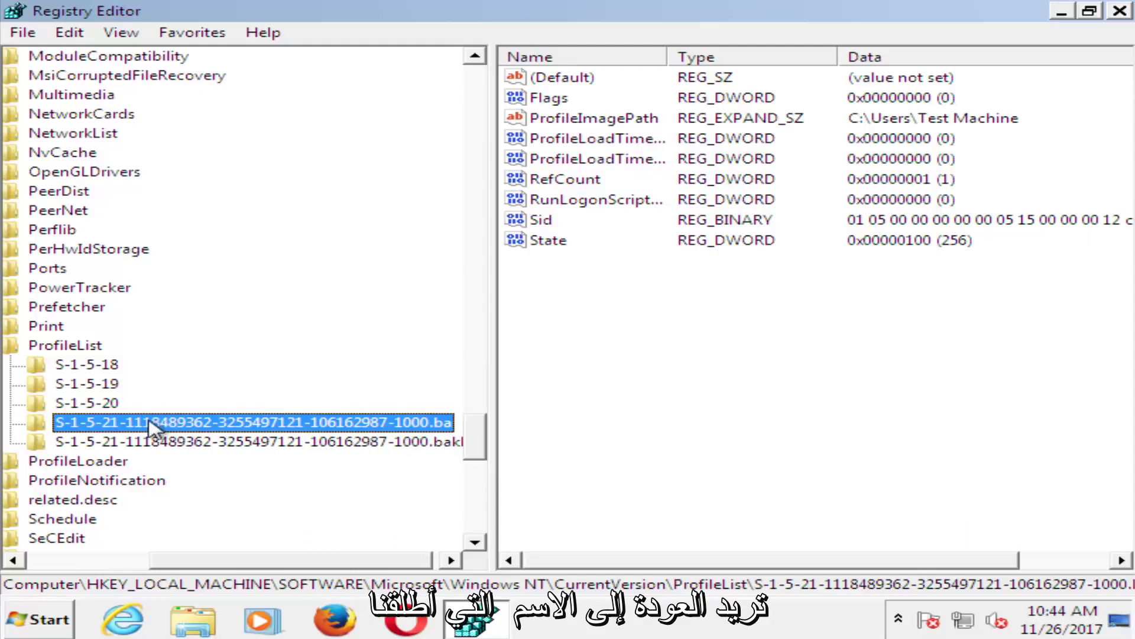
key("F2")
left_click_drag(425, 424, 448, 426)
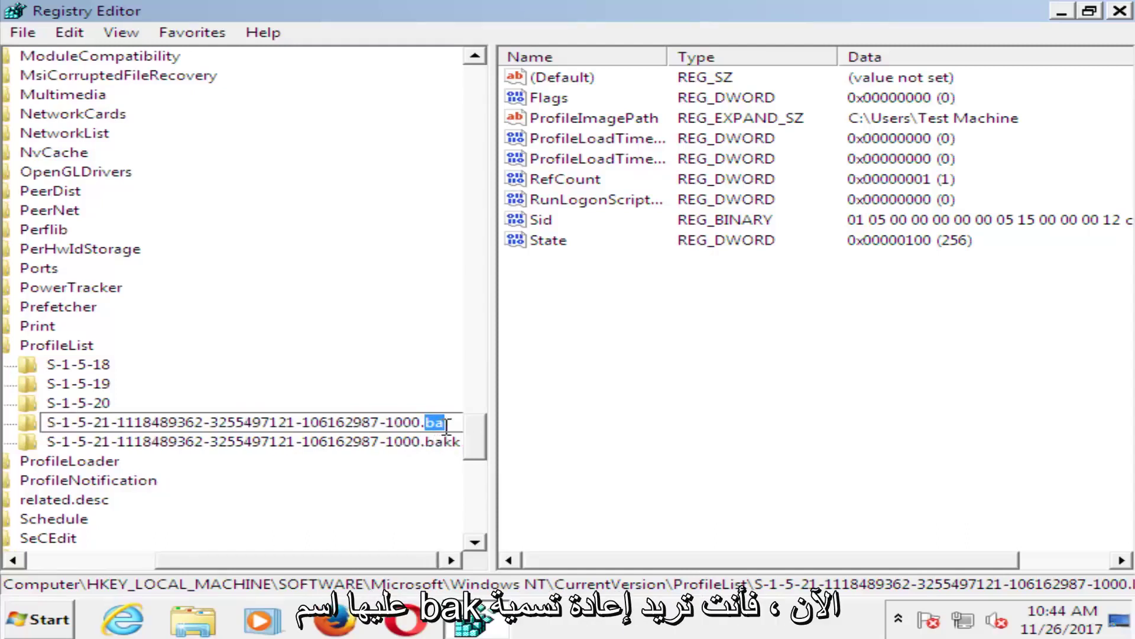
right_click(383, 420)
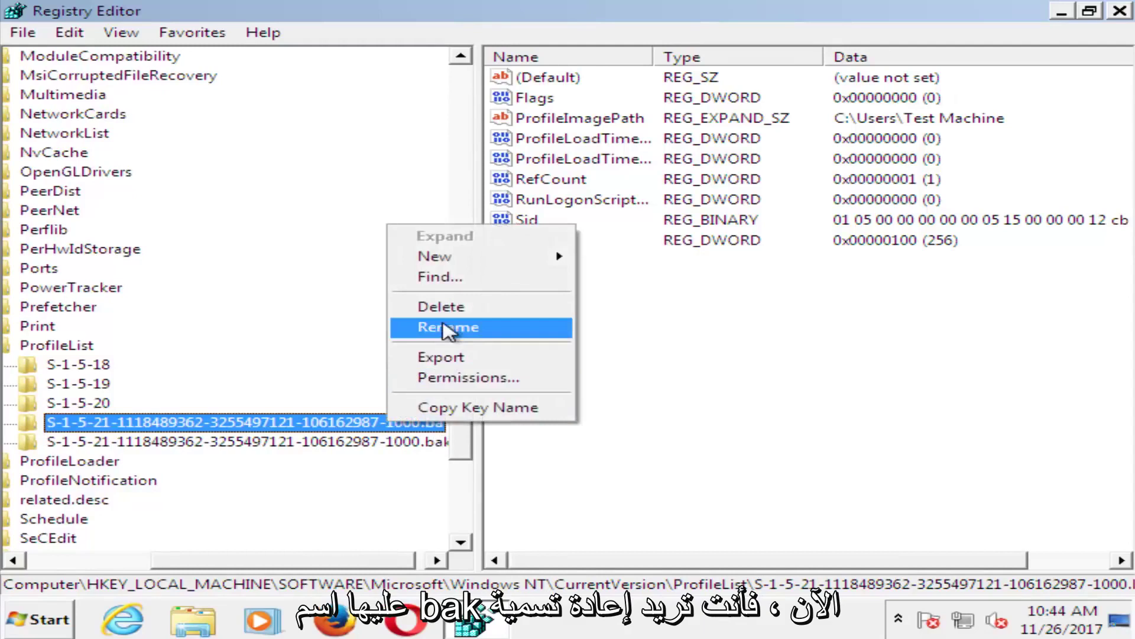
left_click(449, 327)
left_click(433, 424)
key("BackSpace")
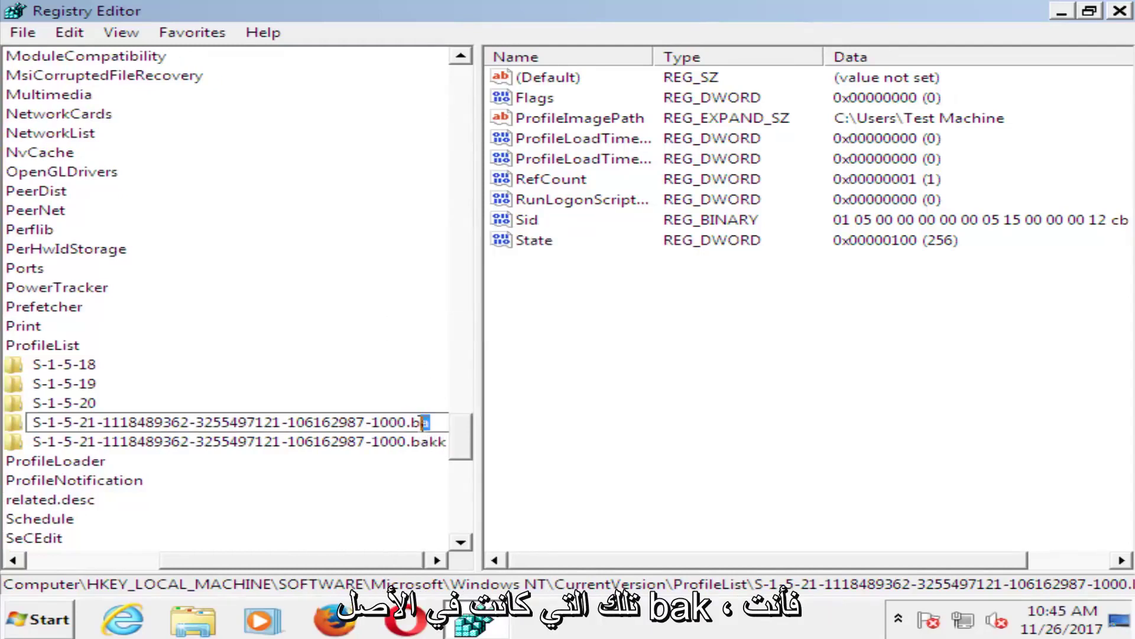
key("BackSpace")
key("BackSpace")
key("Return")
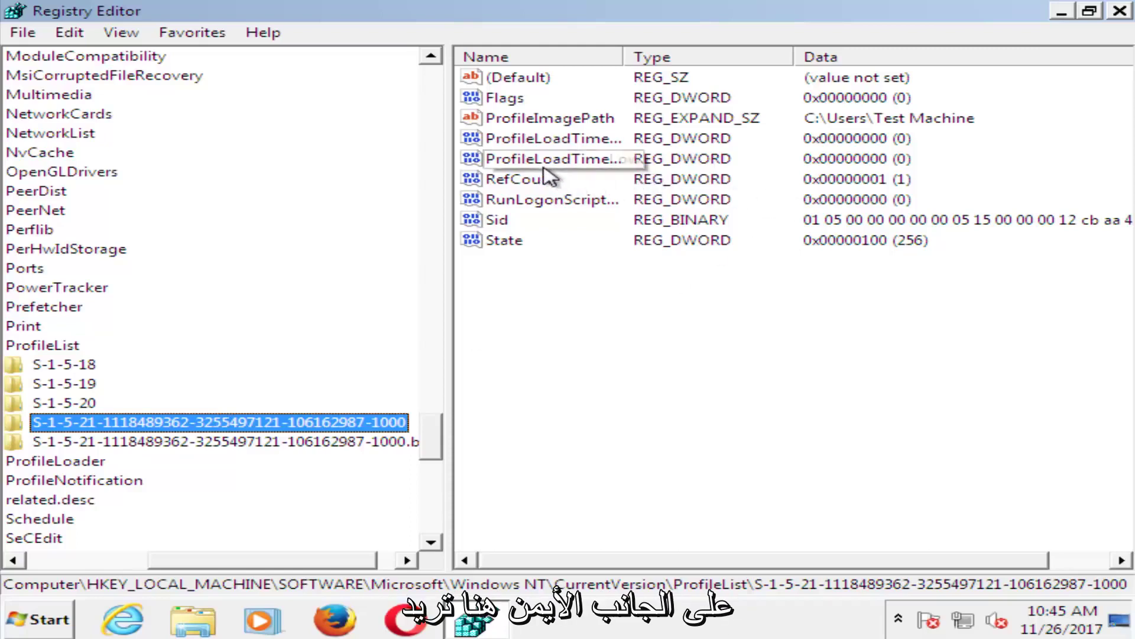
Change RefCount and State on the non-.bak profile key to 0 (0x00000000).
double_click(524, 178)
left_click(128, 205)
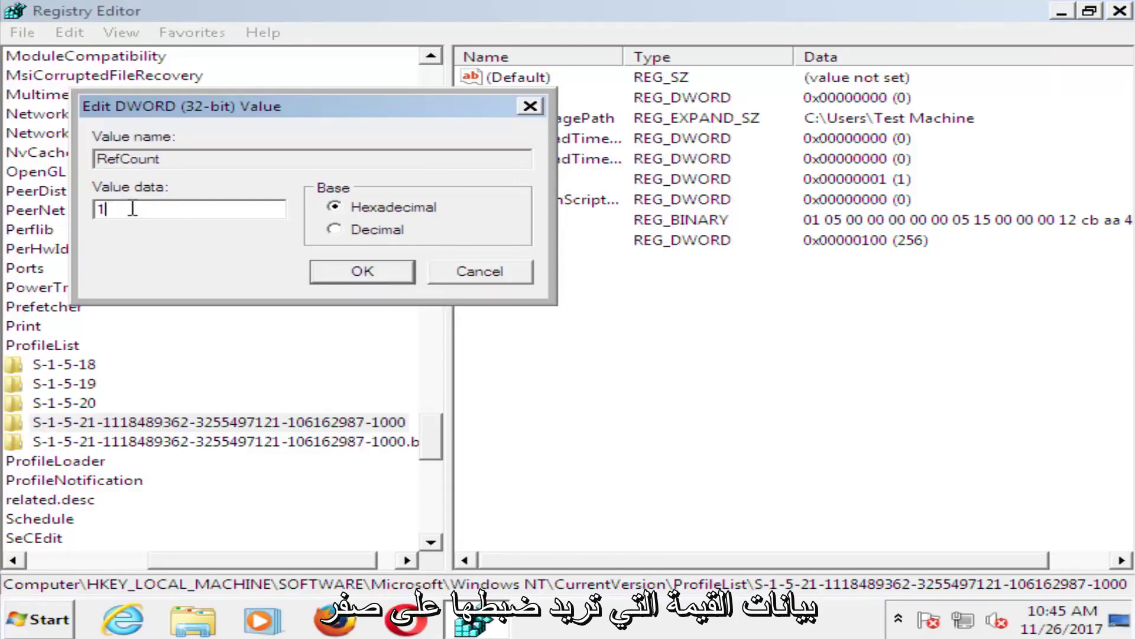
left_click_drag(131, 208, 76, 210)
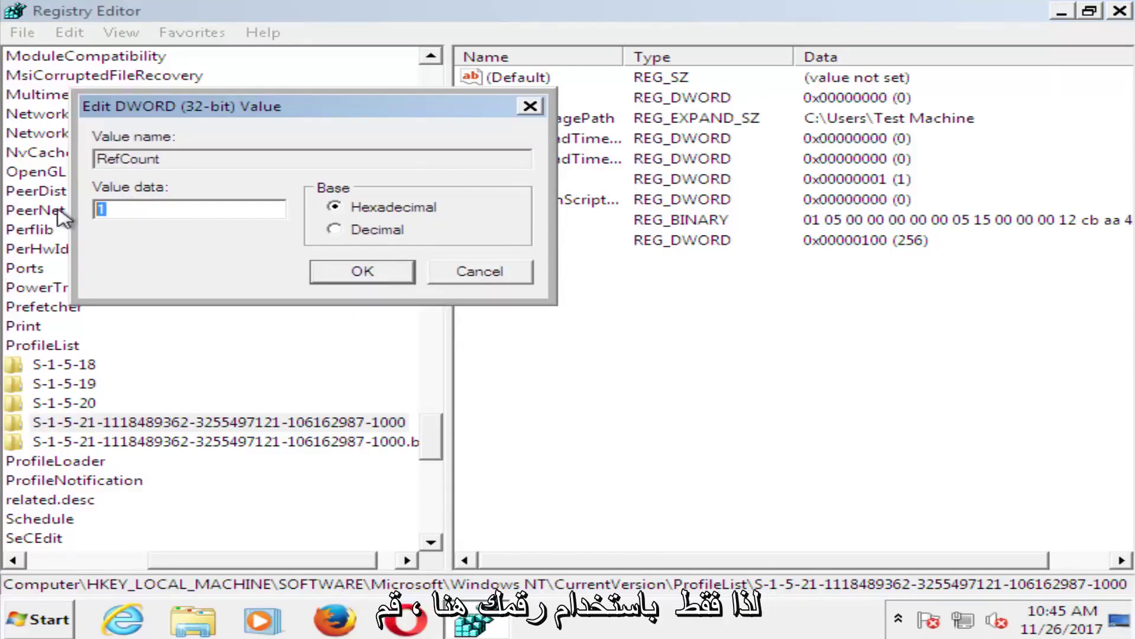
type("0")
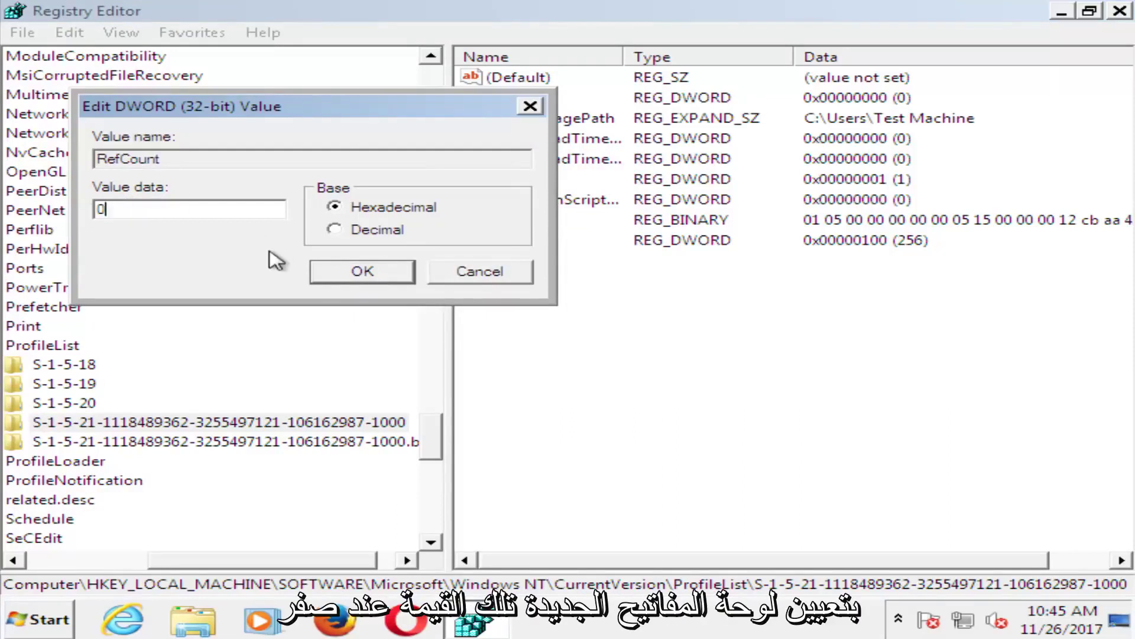
left_click(363, 277)
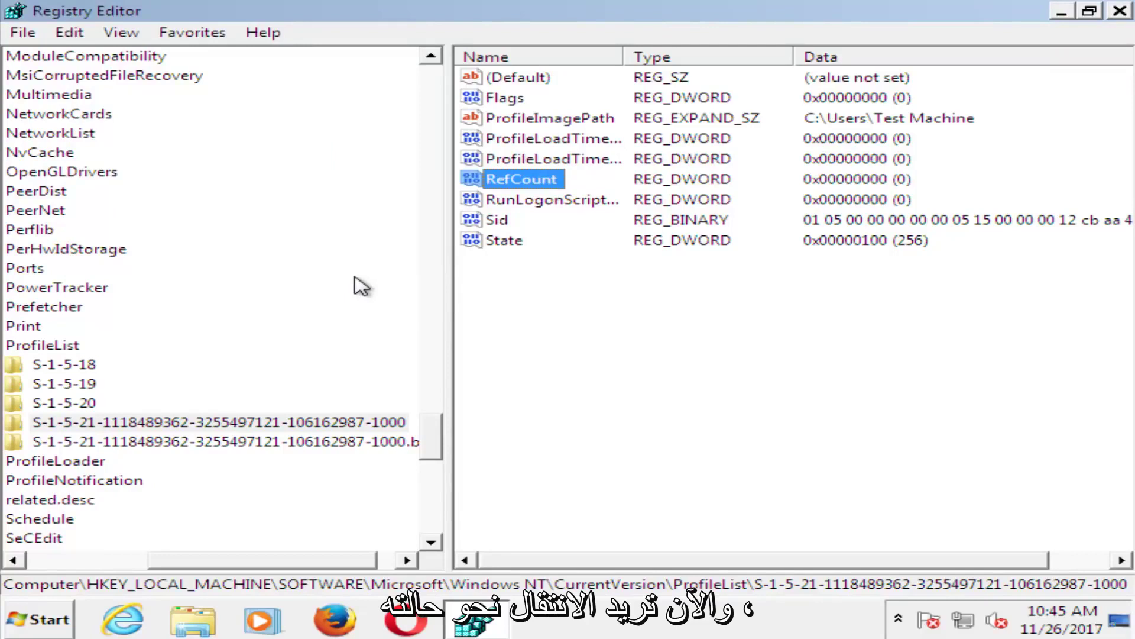
double_click(497, 240)
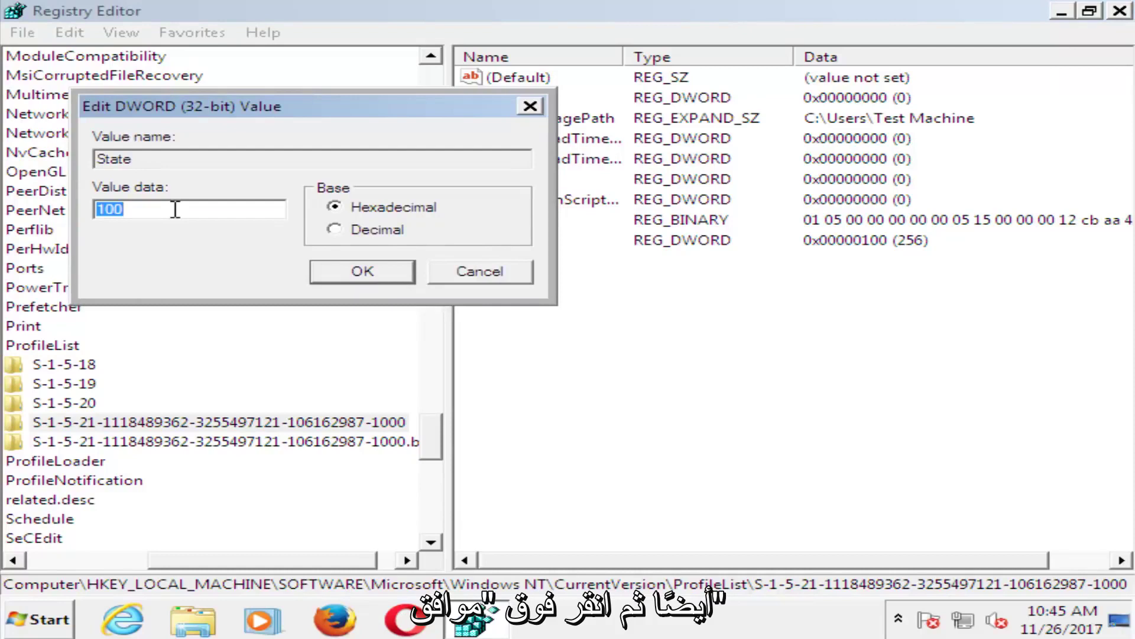
type("0")
left_click(354, 277)
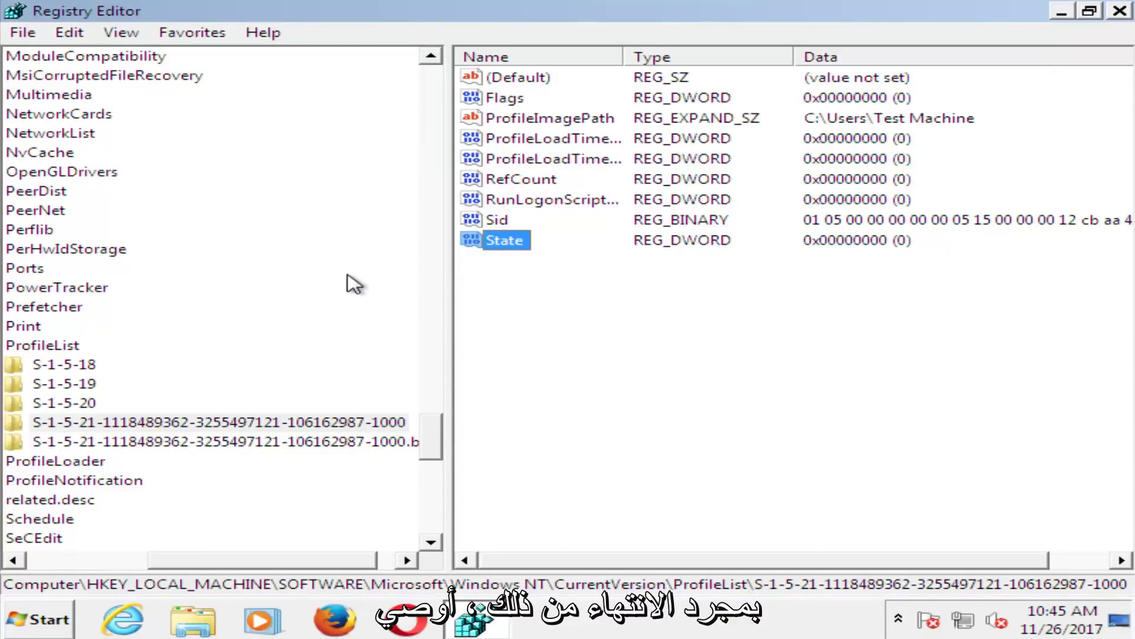
Close Registry Editor and restart Windows from the Start menu's shut-down options.
left_click(1120, 11)
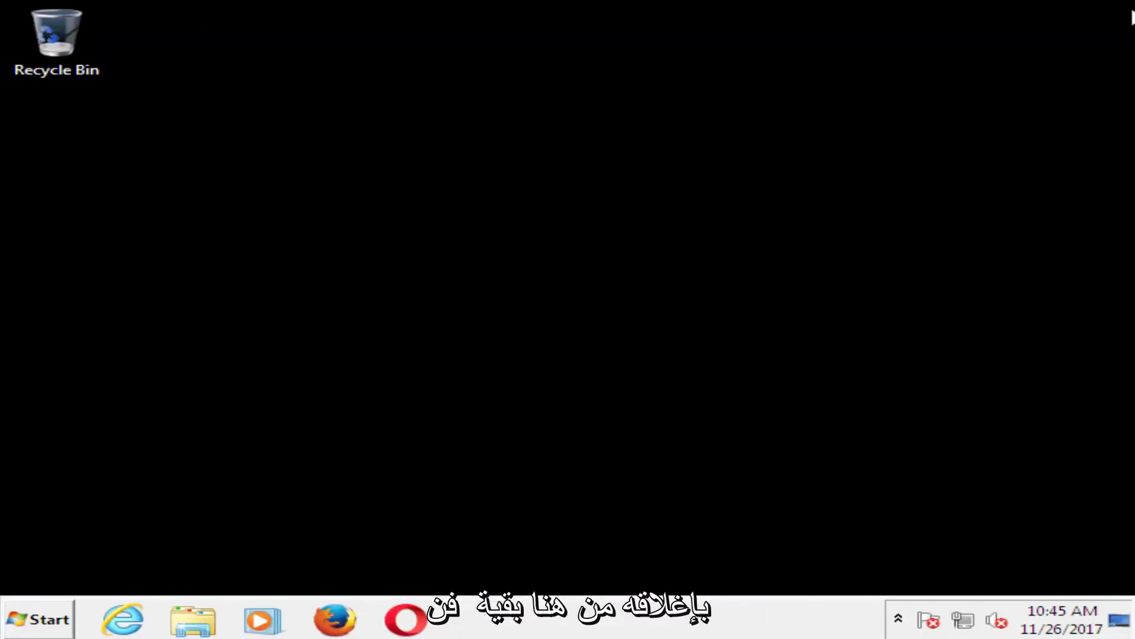
left_click(29, 617)
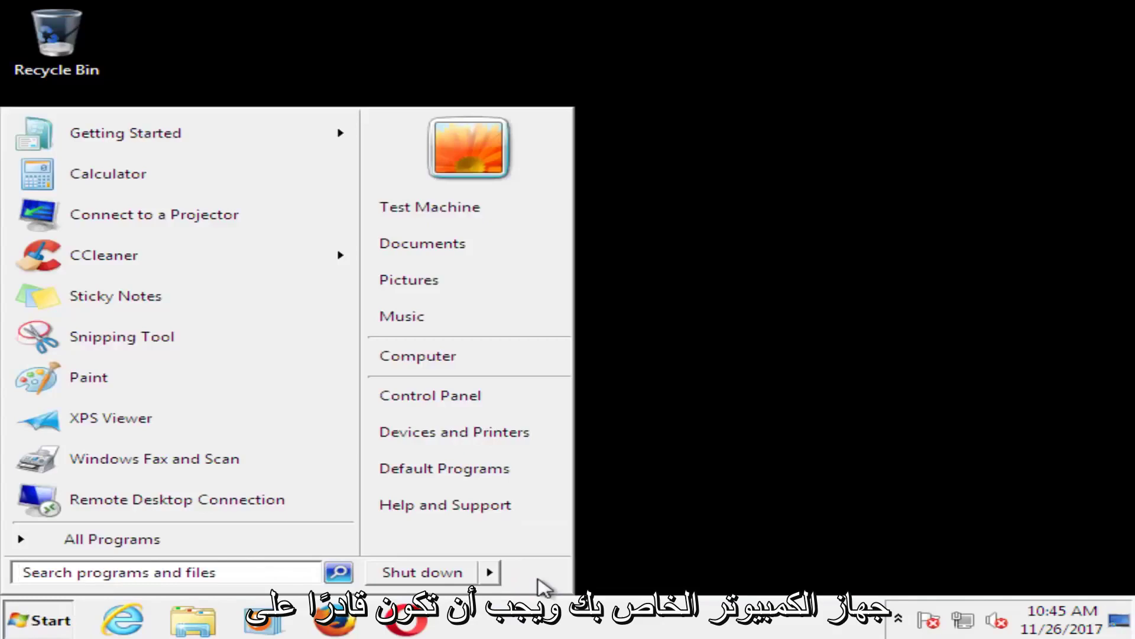
left_click(532, 575)
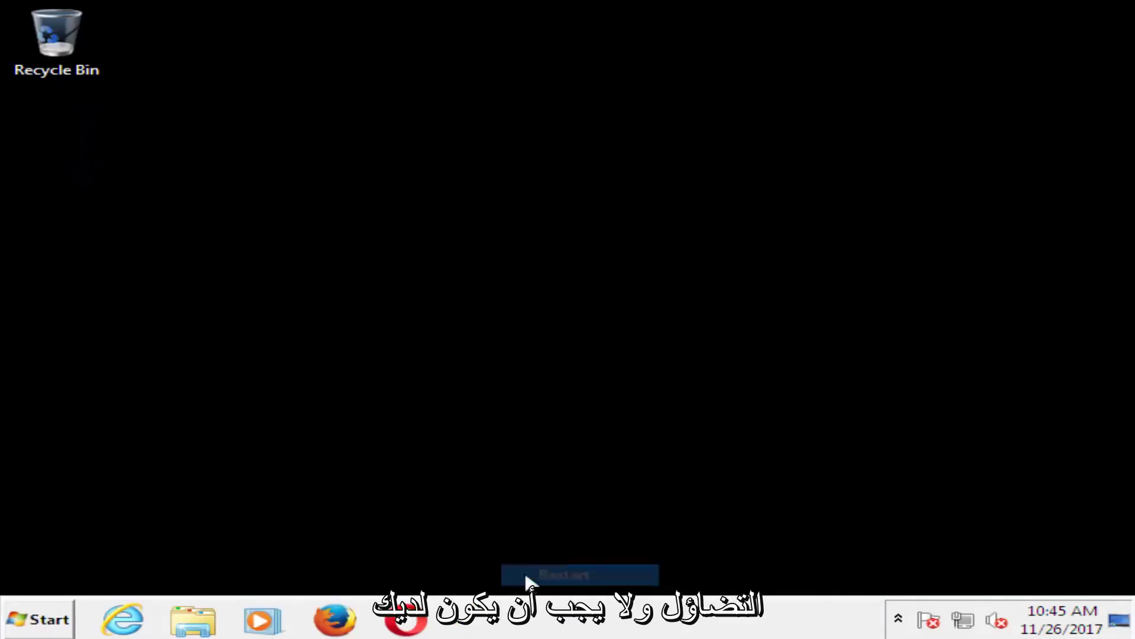